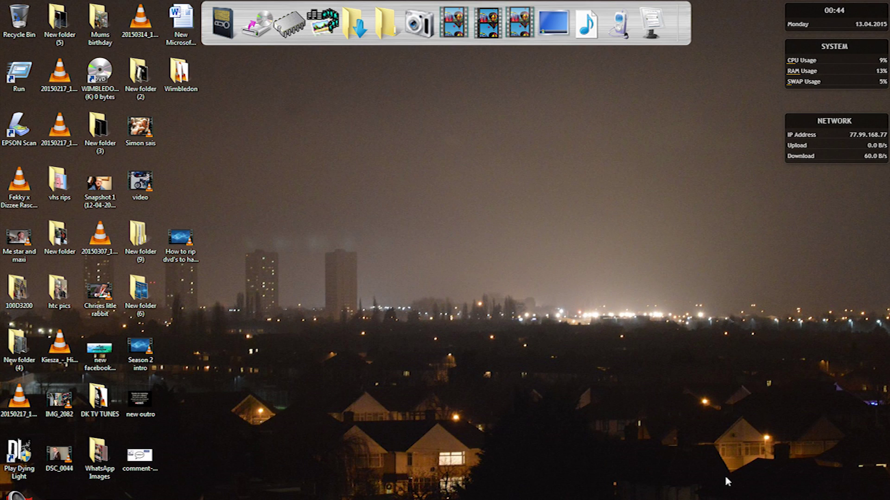
Step: Check the VTS_01_0 and VTS_01_1 files in the Wimbledon folder, then clear the desktop
double_click(181, 72)
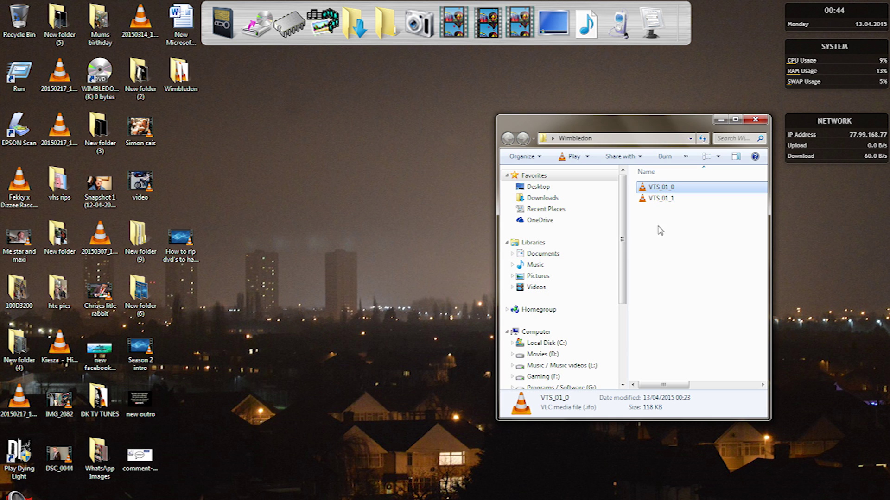
left_click(663, 201)
left_click(668, 189)
left_click(666, 199)
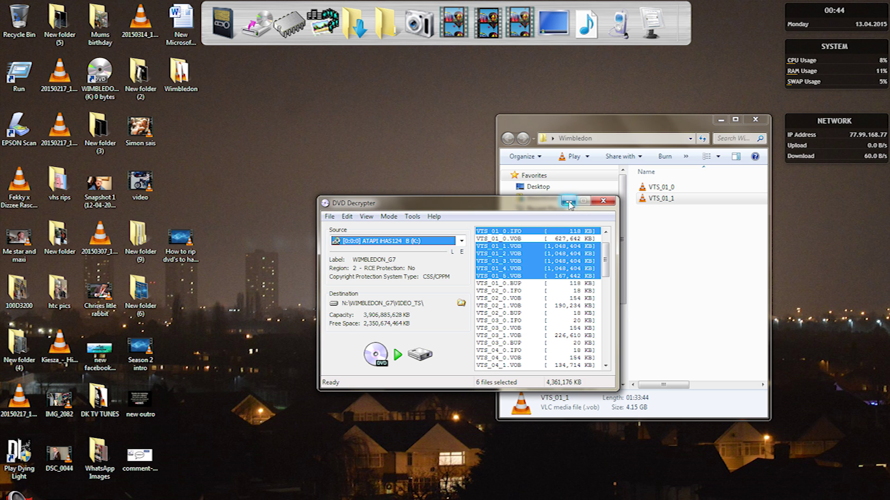
left_click(569, 201)
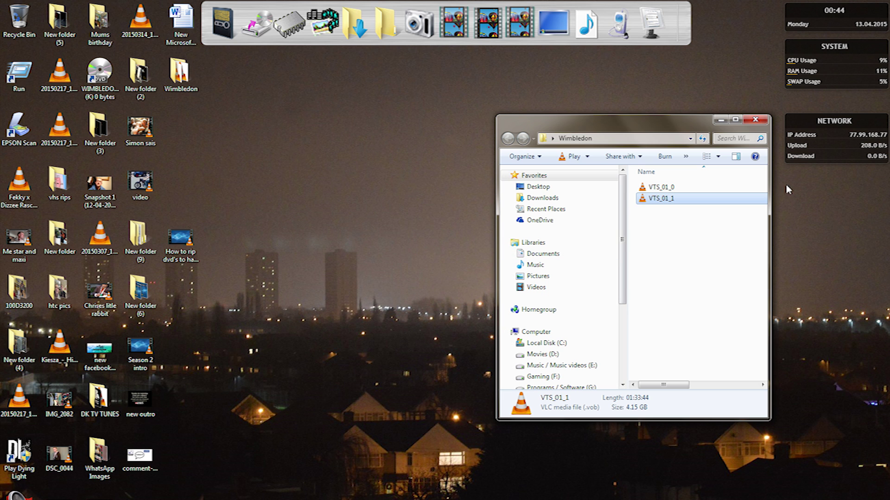
left_click(720, 120)
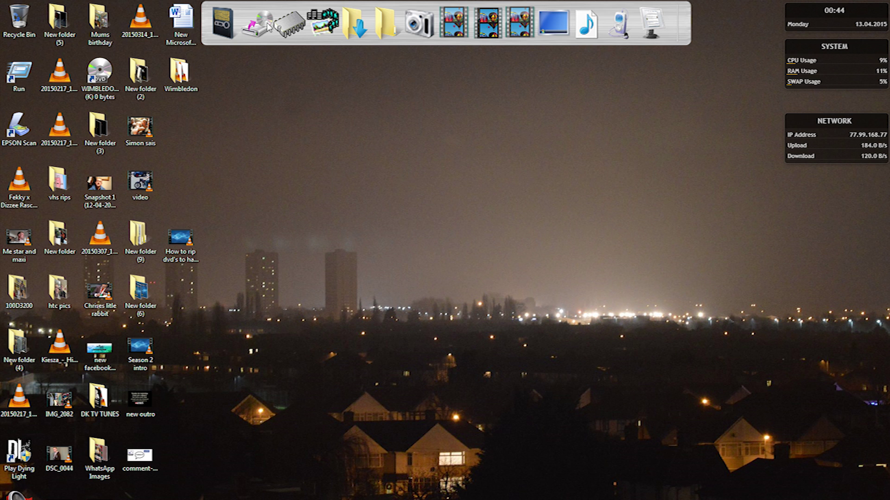
Step: Launch AutoGK from the Conversion software folder and load VTS_01_0.IFO as the input file
left_click(314, 41)
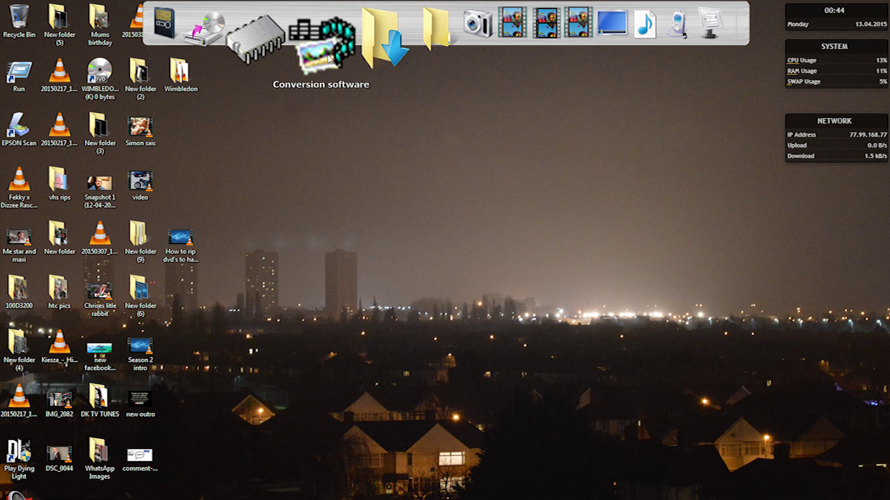
left_click(676, 228)
double_click(678, 228)
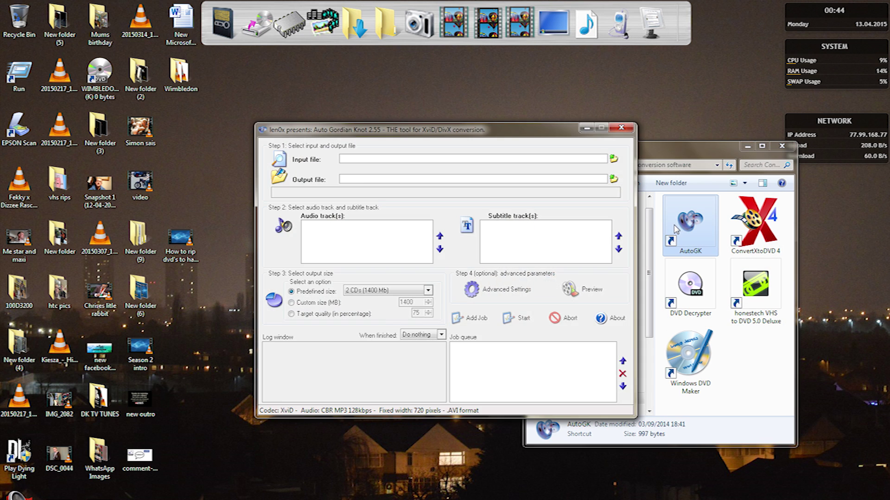
left_click_drag(491, 132, 491, 175)
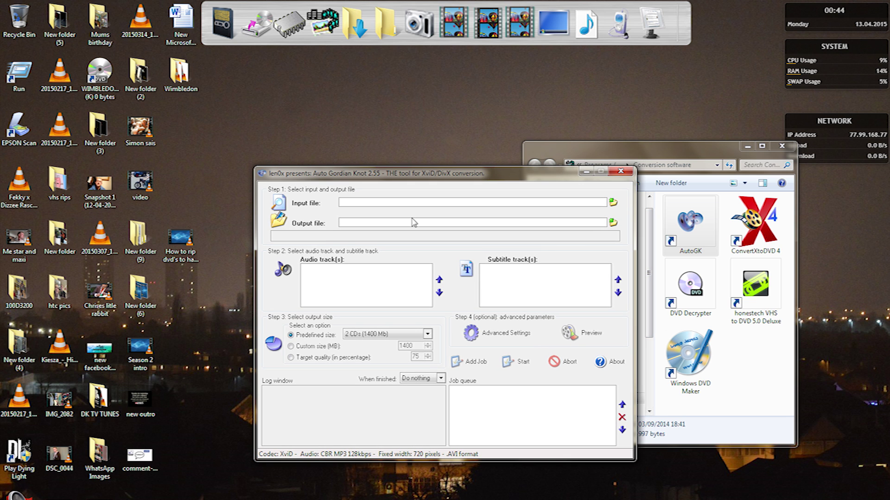
left_click(613, 202)
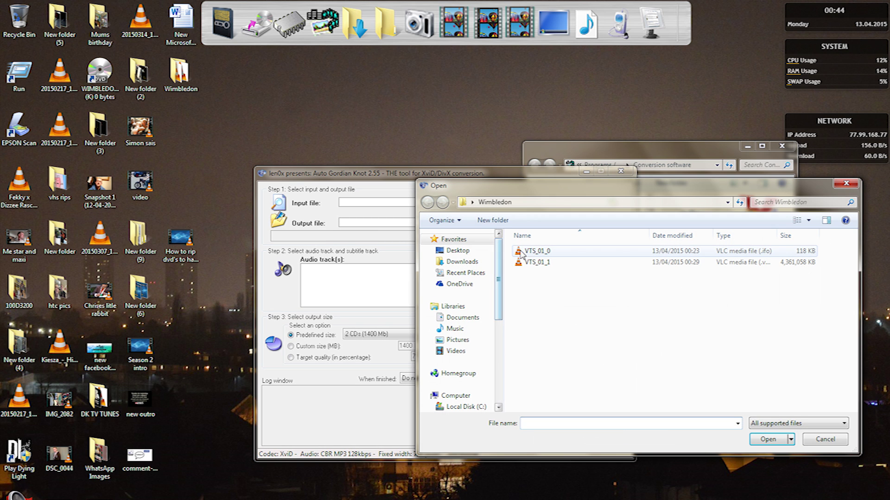
left_click(723, 255)
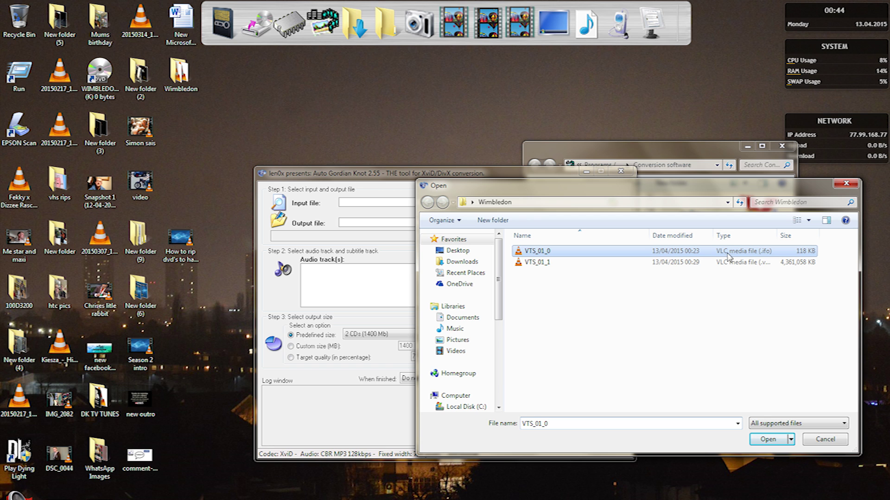
left_click(769, 440)
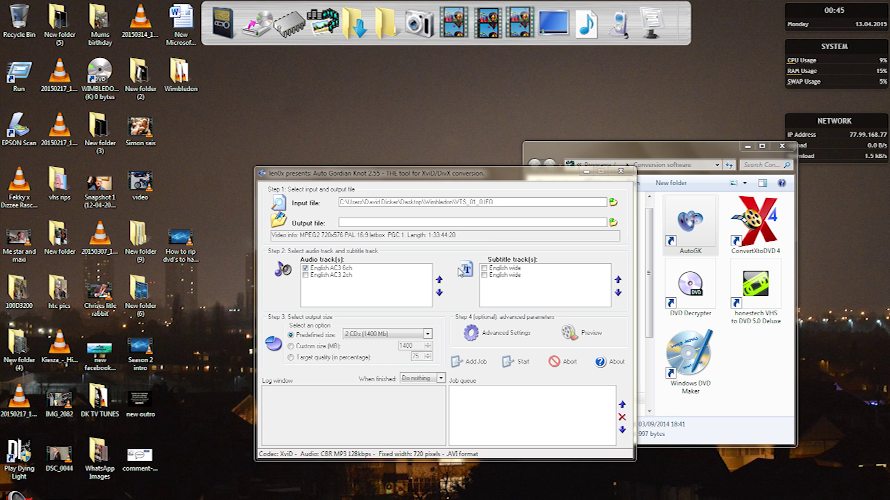
Step: Save the output as Wimbledon.avi with a 1 CD (700 Mb) target size
left_click(613, 223)
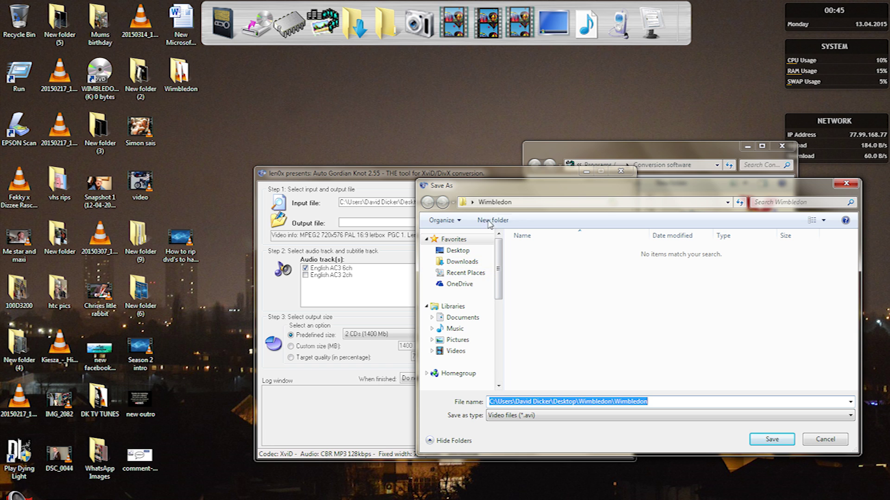
left_click(770, 442)
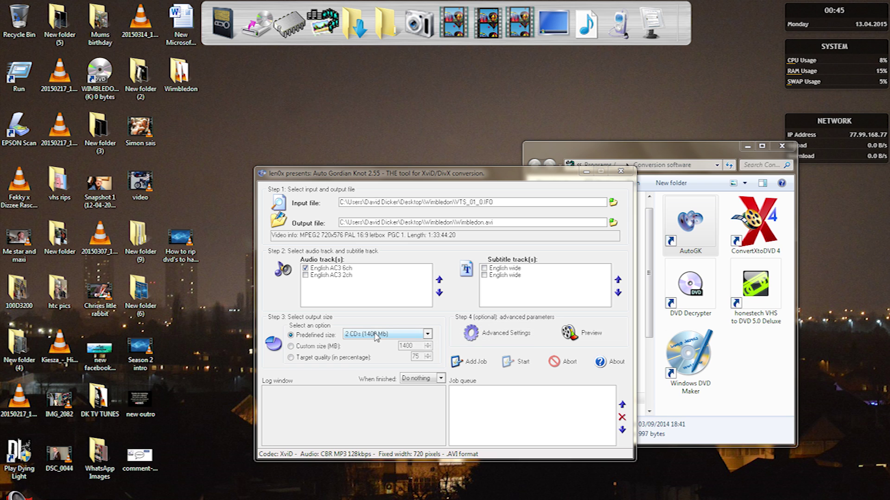
left_click(427, 334)
scroll(387, 357, "up", 1)
left_click(371, 341)
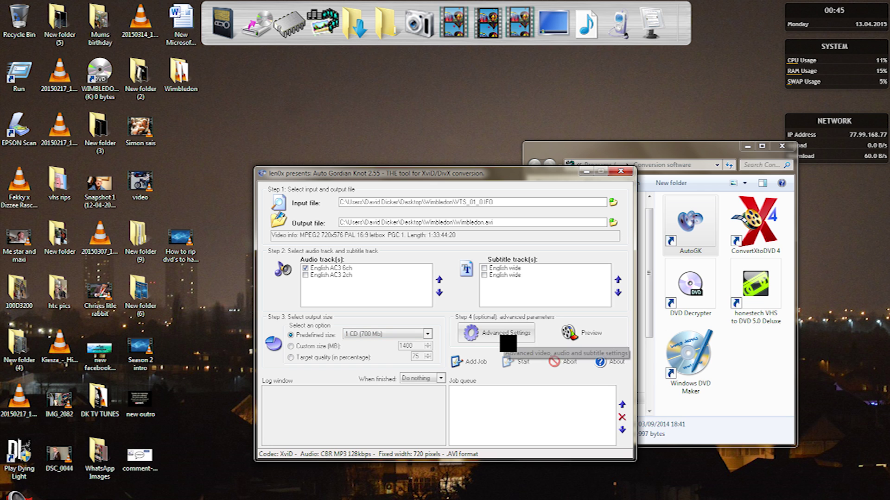
Step: Review the advanced settings, keeping the fixed width at 720, and accept them
left_click(492, 334)
double_click(419, 250)
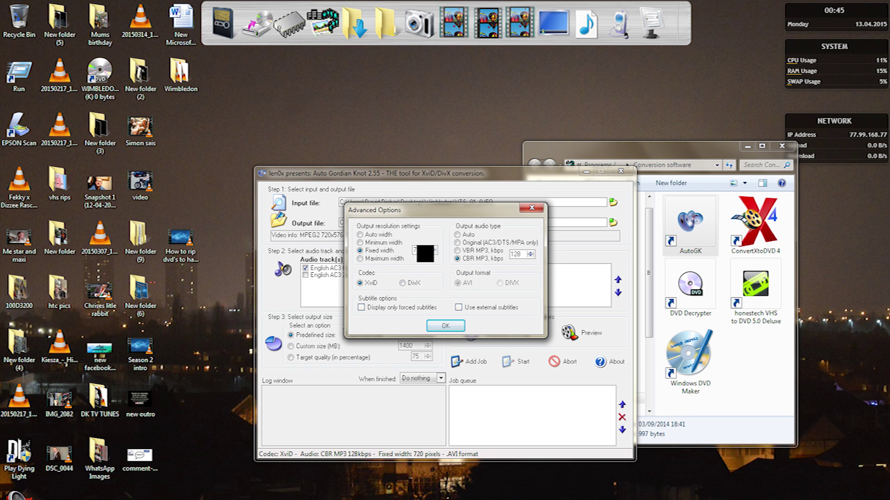
left_click(419, 250)
left_click(443, 326)
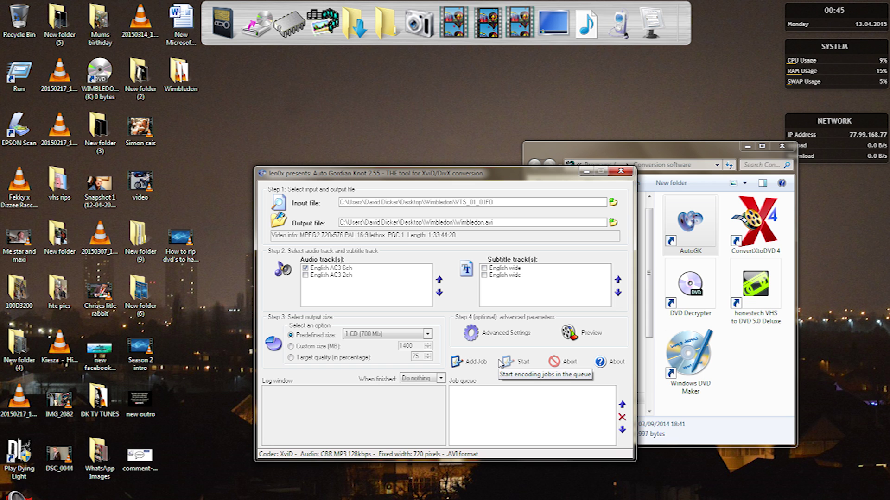
Step: Enable Force sharp MPEG matrix and Force deinterlacing in Hidden Options, then dismiss the access-denied error
key("ctrl+F9")
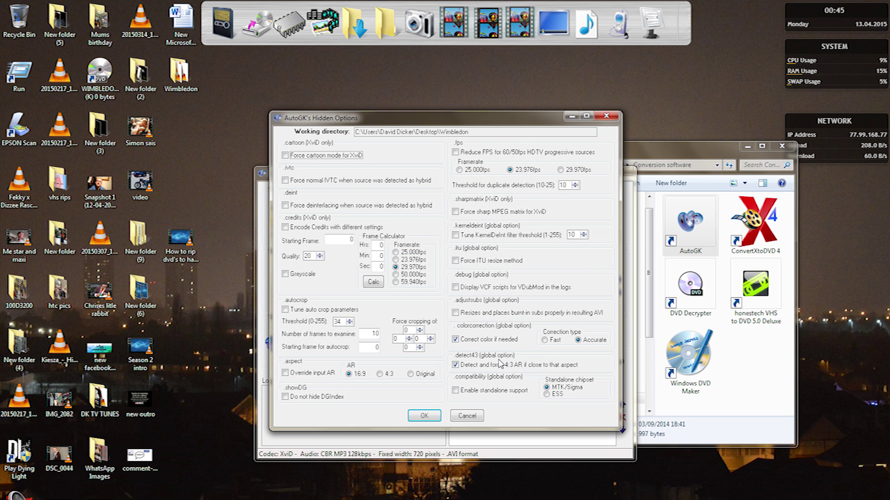
left_click(455, 212)
left_click(285, 206)
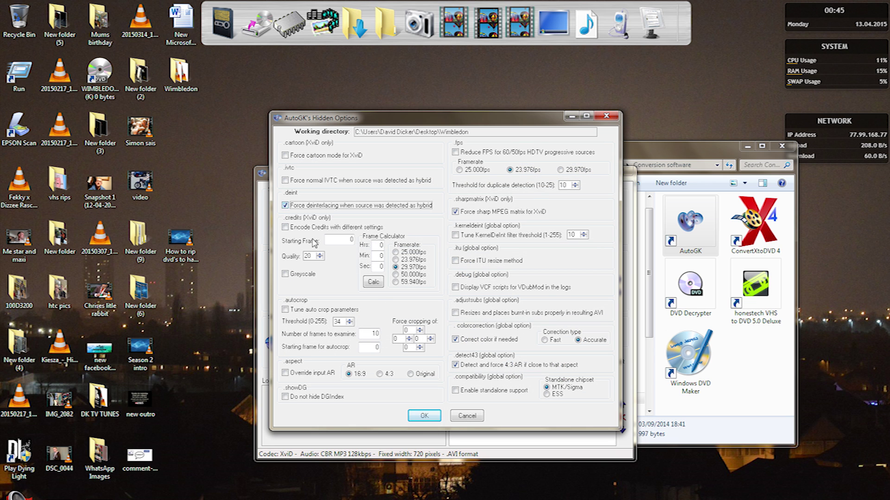
left_click(414, 417)
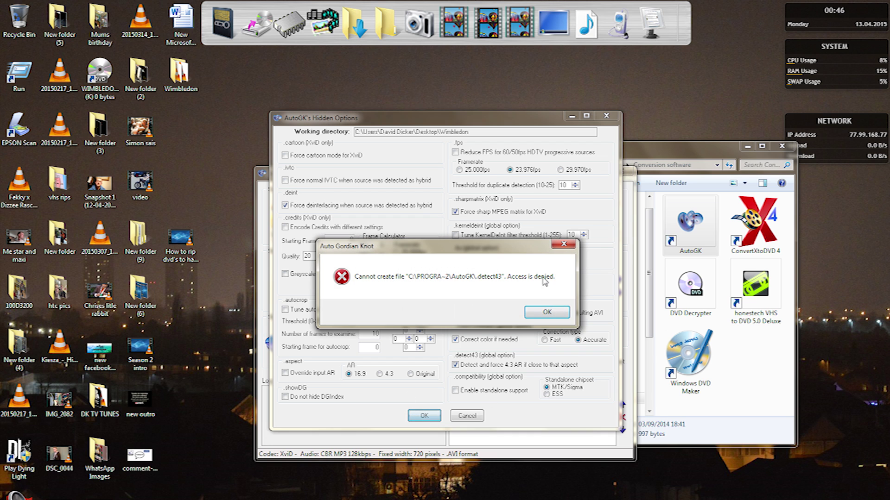
left_click(532, 313)
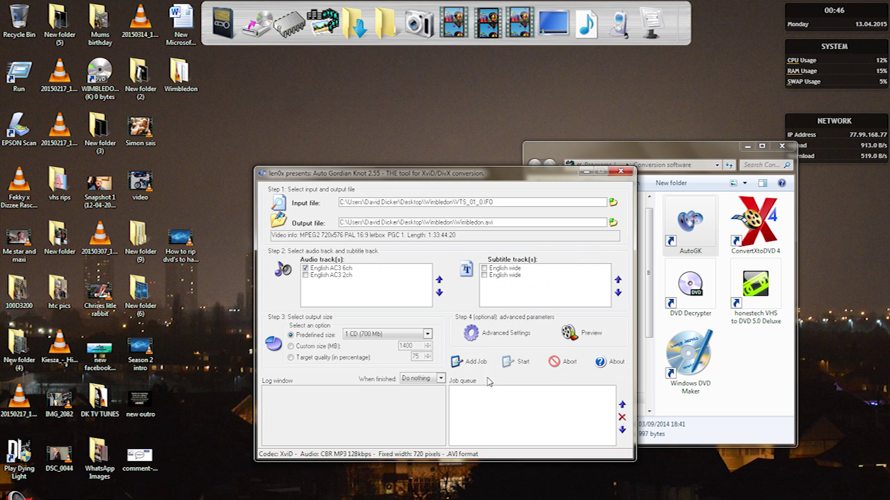
Step: Queue the Wimbledon.avi job, start encoding, then reopen the Wimbledon folder
left_click(477, 366)
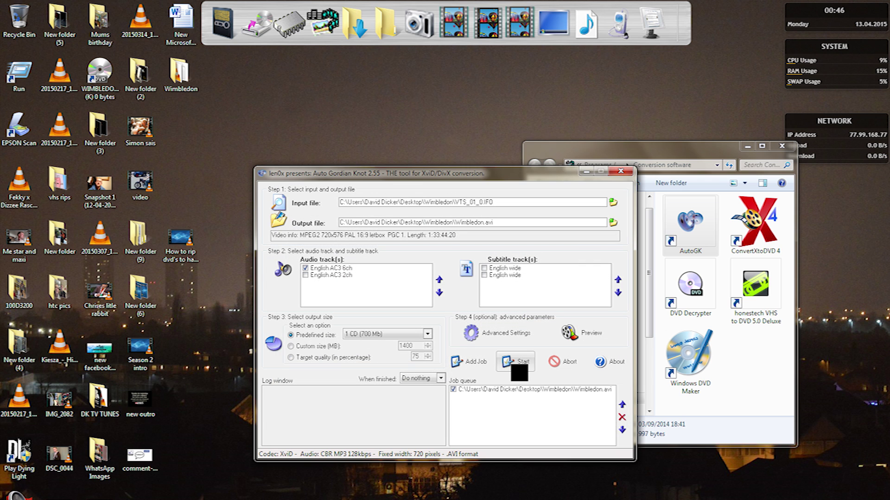
left_click(517, 361)
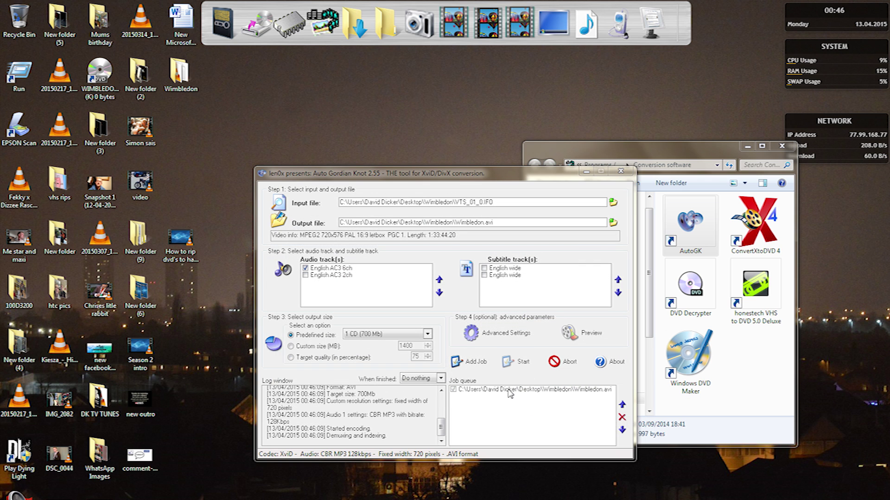
left_click(441, 429)
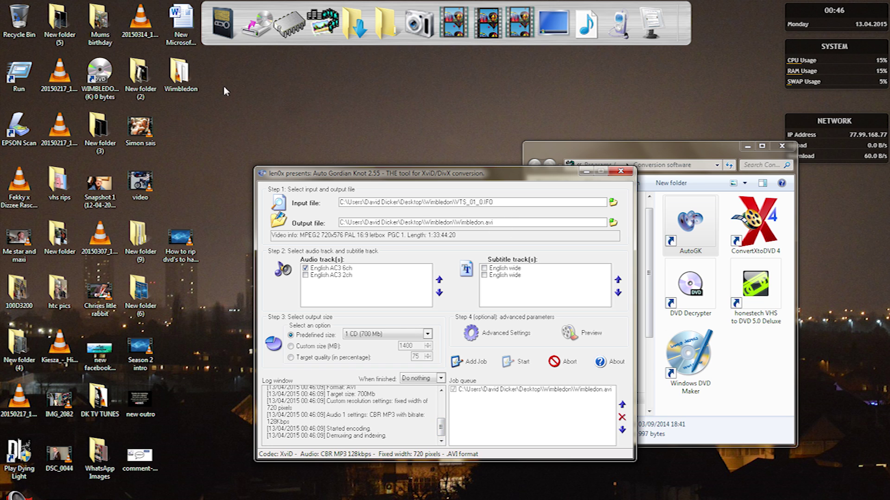
double_click(179, 73)
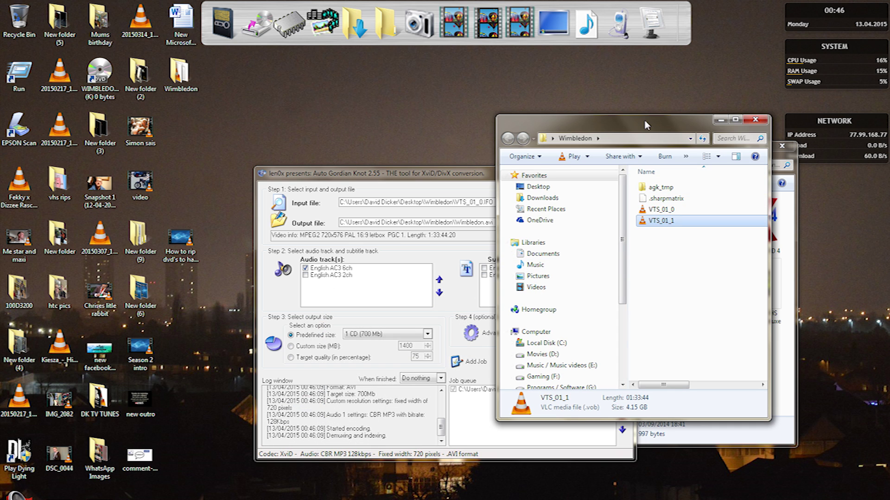
Step: Reposition the Wimbledon Explorer window and bring the AutoGK window back to the front
left_click_drag(647, 127, 657, 116)
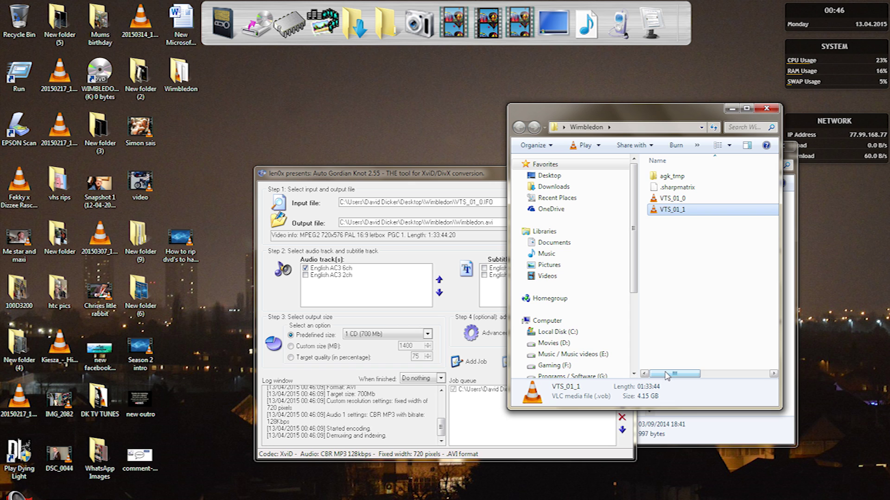
left_click_drag(666, 375, 668, 376)
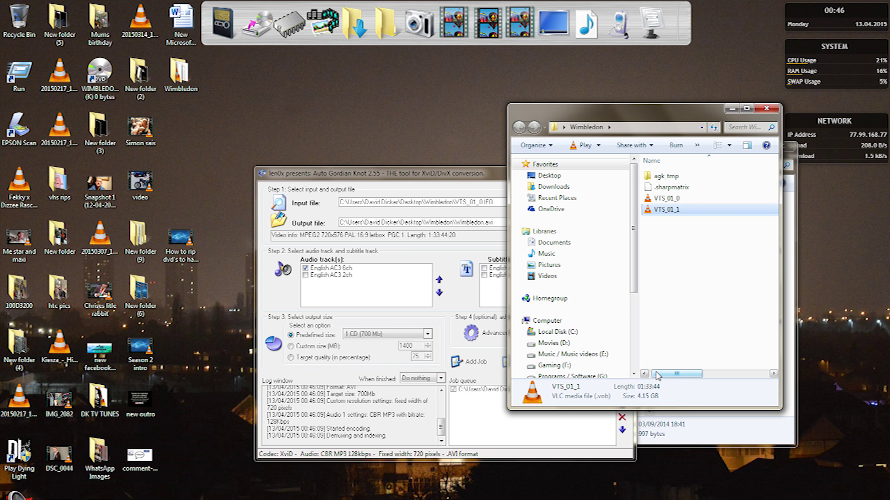
left_click_drag(656, 374, 655, 376)
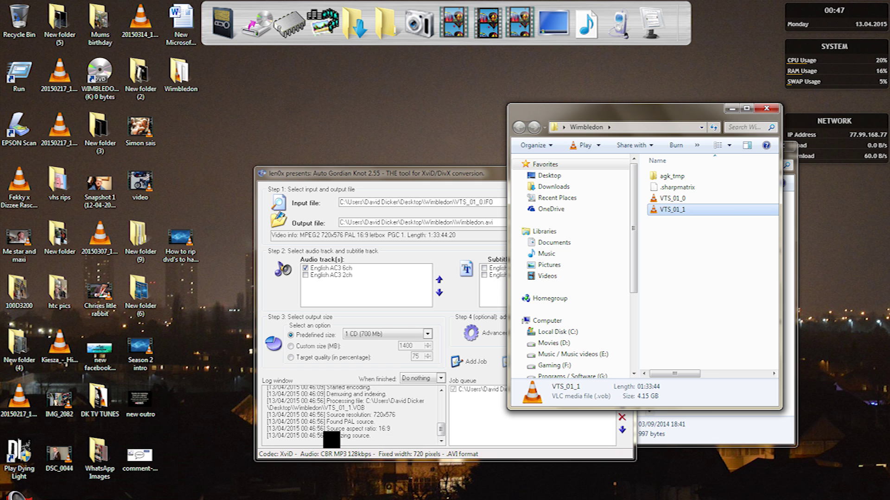
left_click_drag(463, 181, 395, 205)
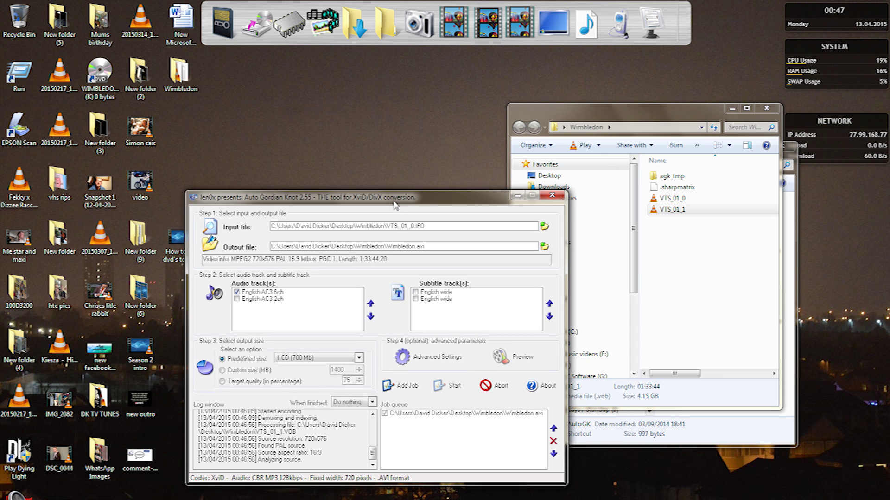